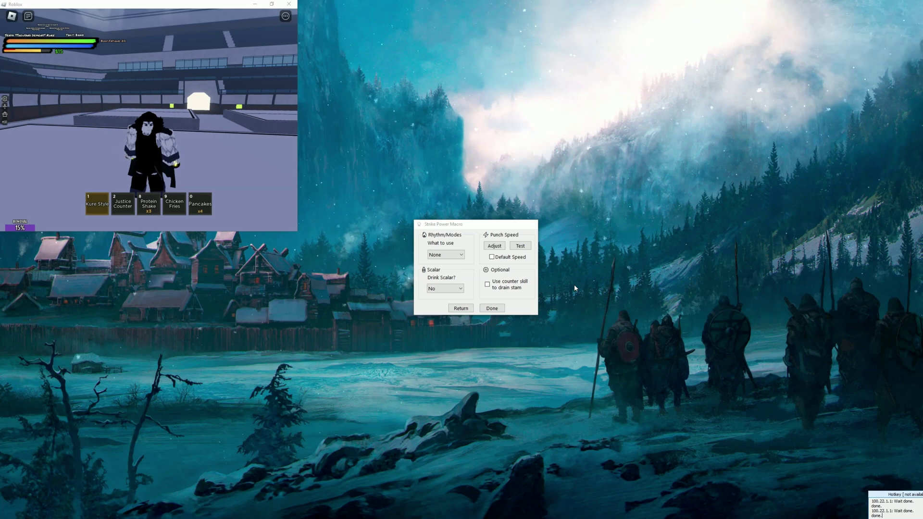
Start adjusting the punch speed and test the m1 combo with delays of 1500 ms and 1000 ms.
left_click(499, 246)
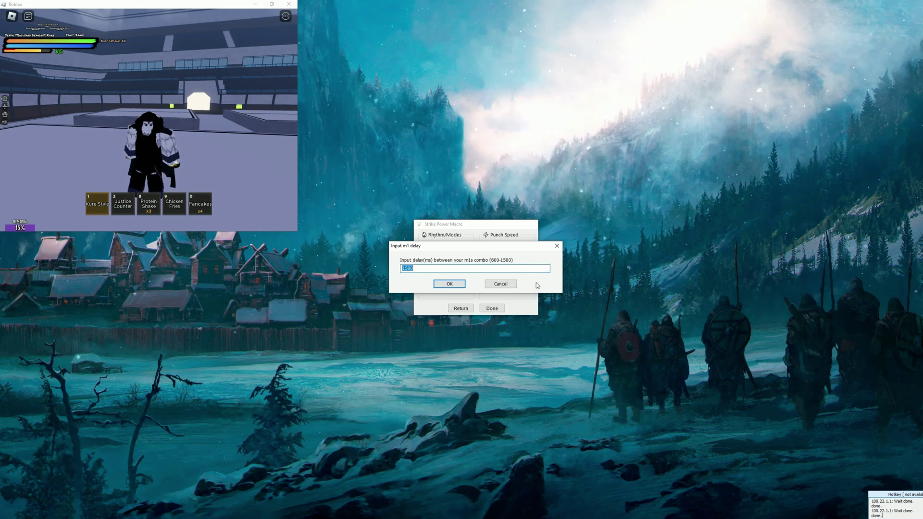
left_click(449, 284)
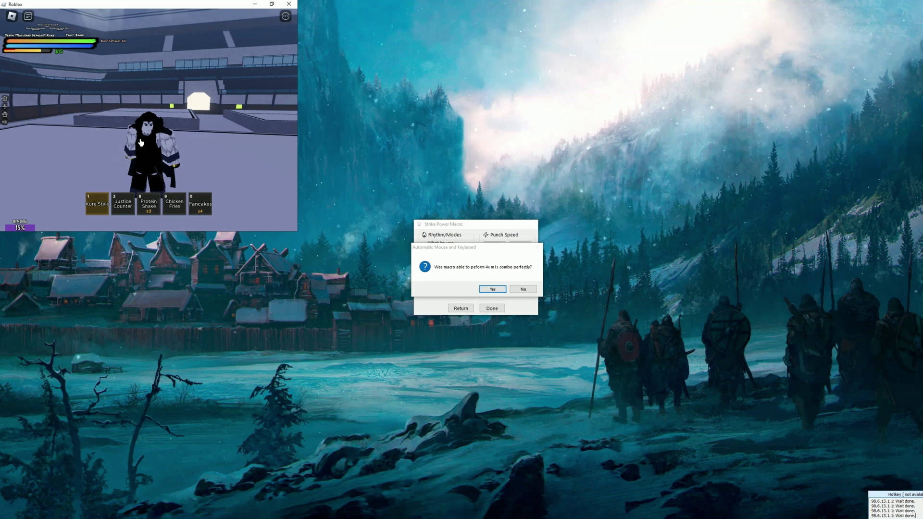
left_click(529, 291)
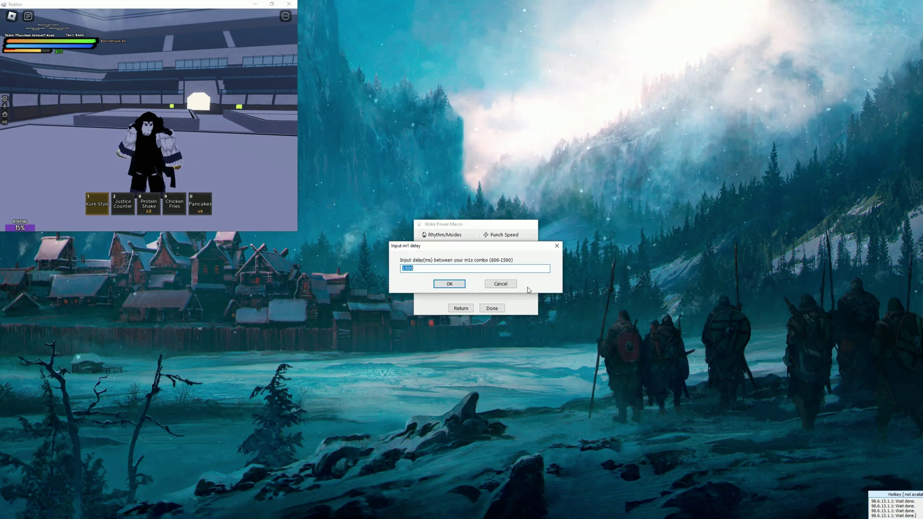
type("100")
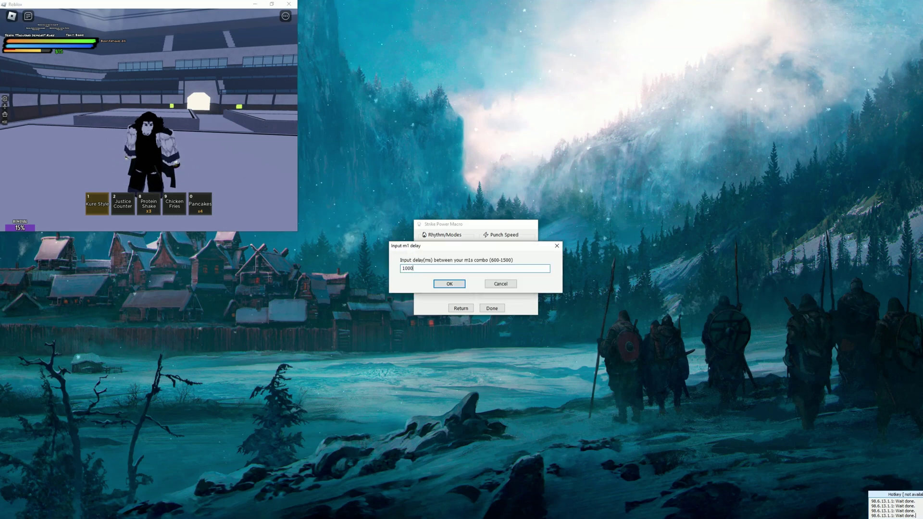
type("0")
key("Return")
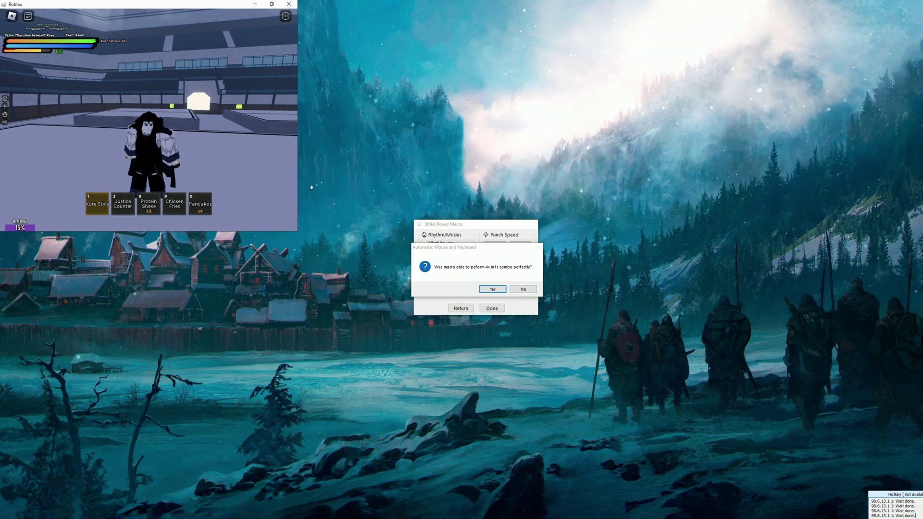
Reject the m1 combo result and retest it with a delay of 700 ms.
left_click(524, 289)
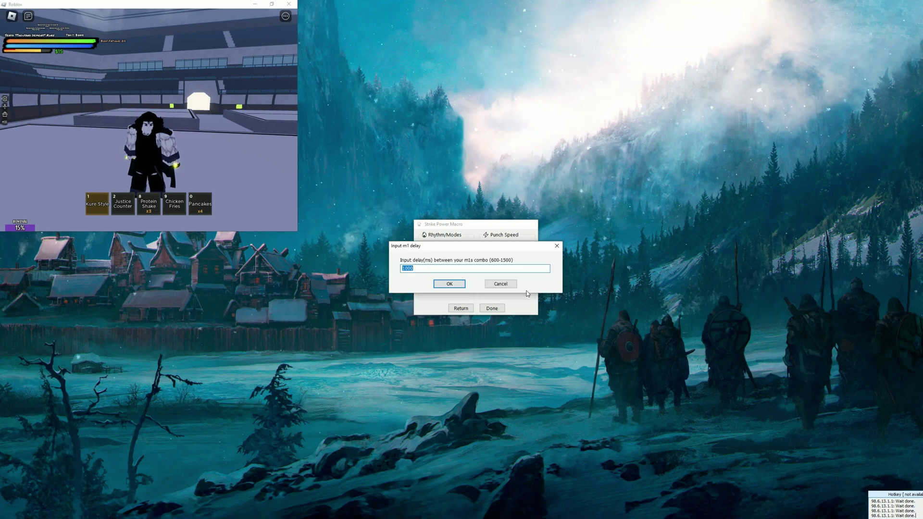
type("70")
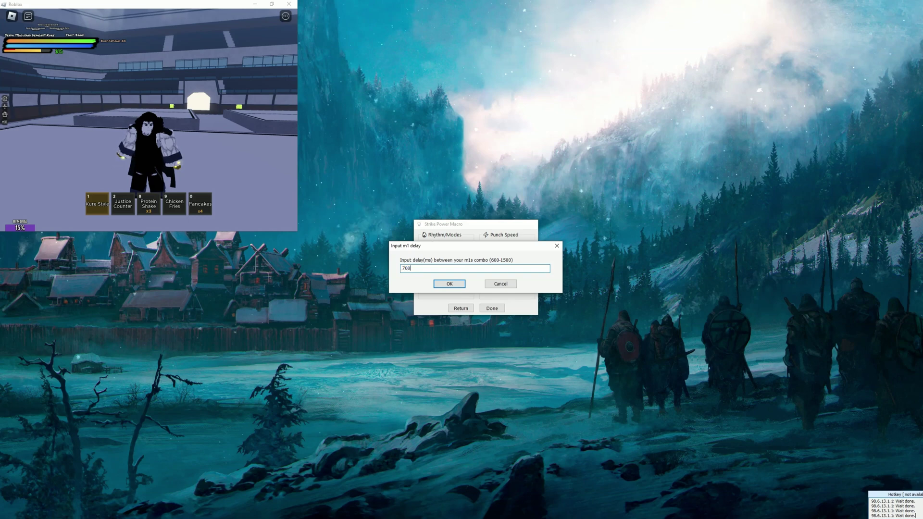
key("Return")
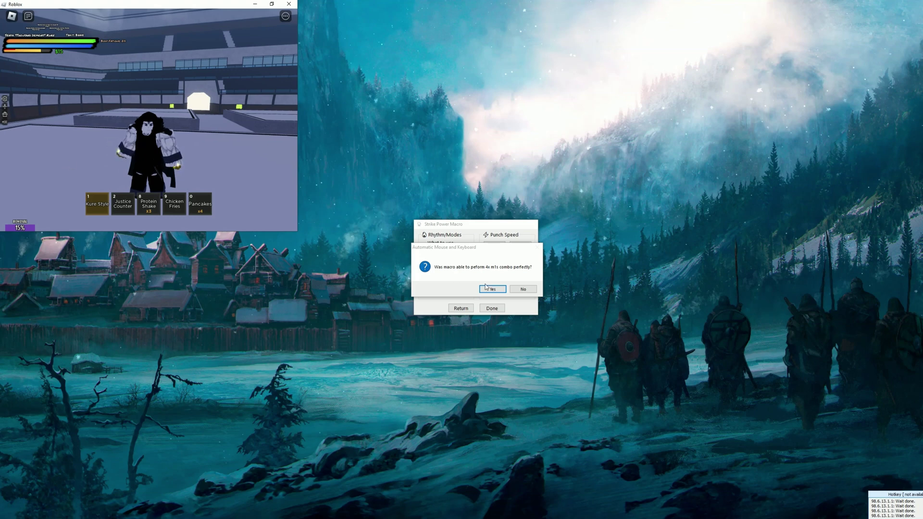
Set the m1 combo delay to 800 ms, run the test and accept the four-punch combo.
left_click(524, 290)
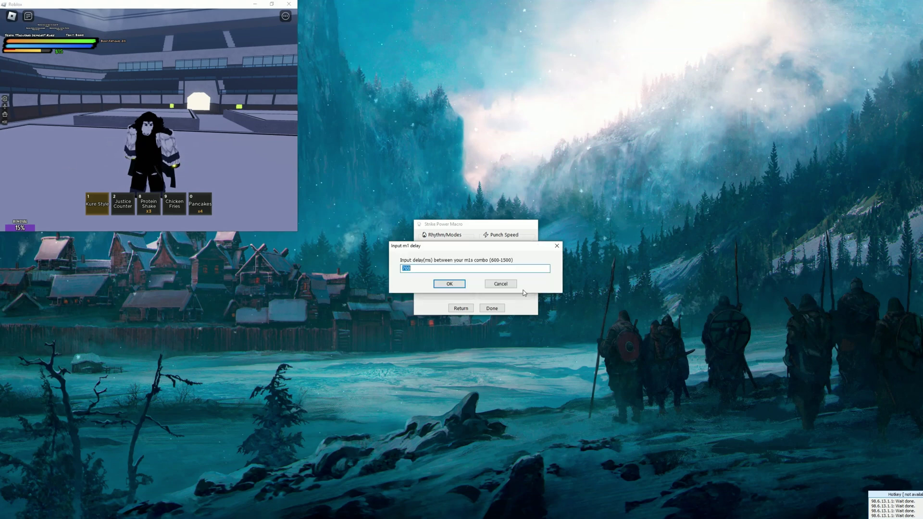
type("800")
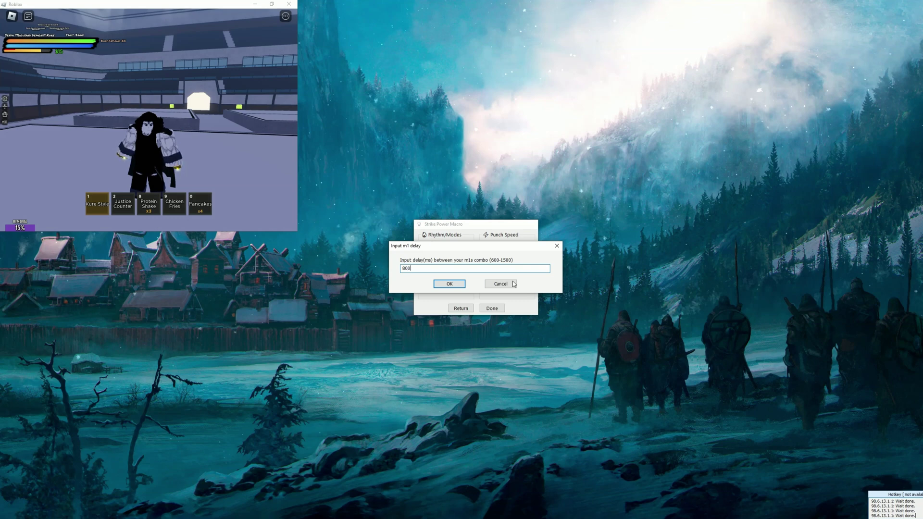
left_click(456, 285)
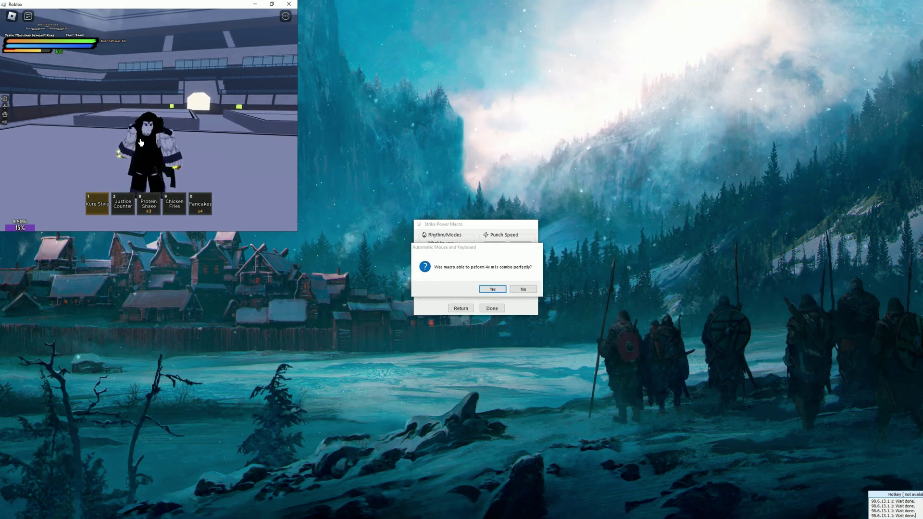
left_click(495, 289)
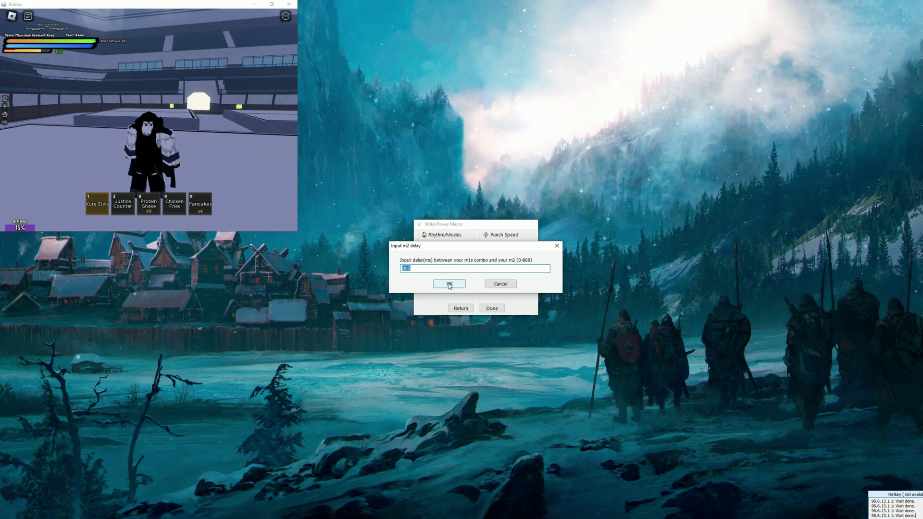
Try m2 delays of 600 ms and 500 ms, rejecting the first test.
type("60")
key("Return")
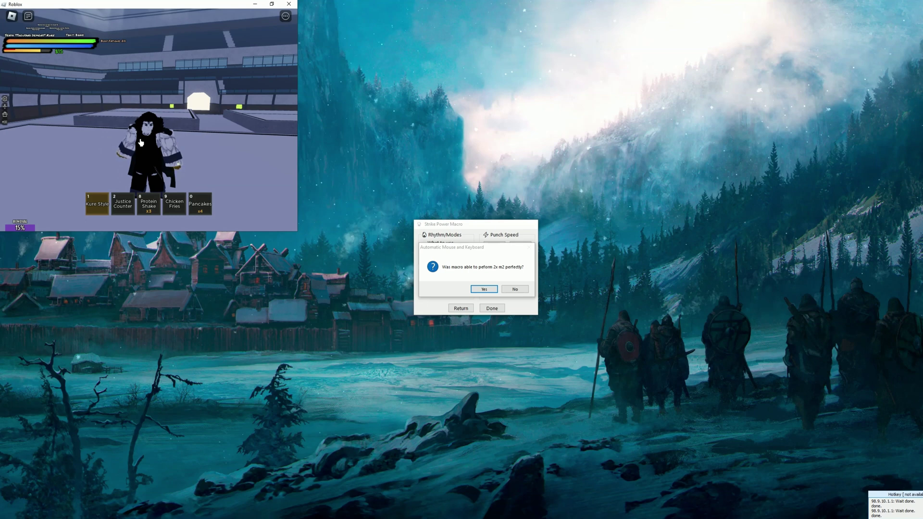
left_click(515, 290)
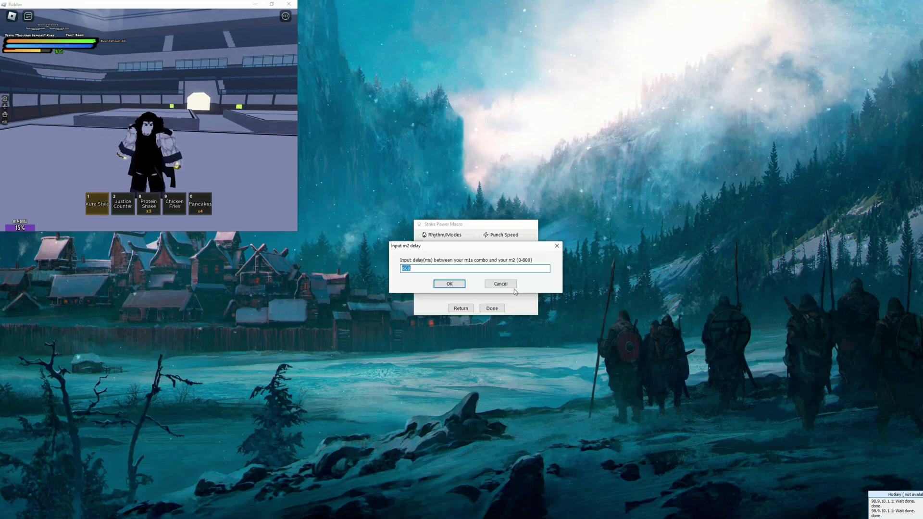
type("500")
key("Return")
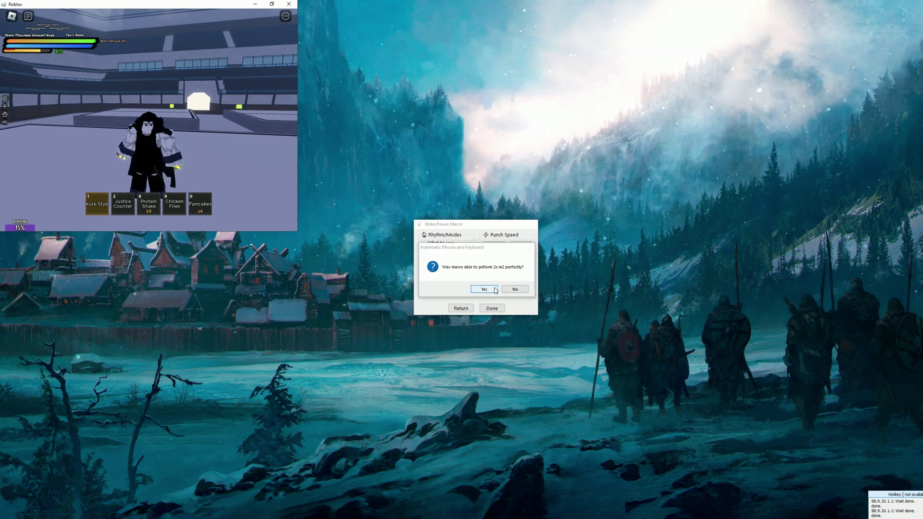
Reject the m2 test result and retest it with a delay of 100 ms.
left_click(515, 289)
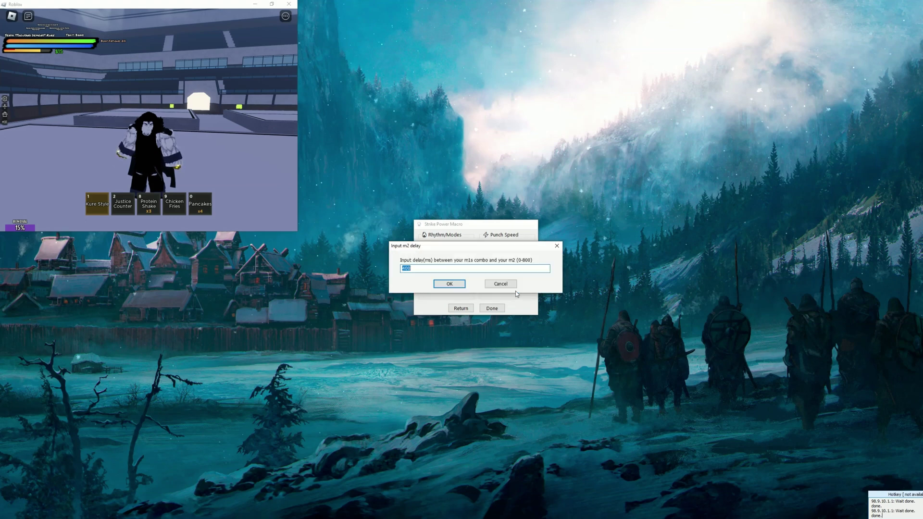
type("100")
key("Return")
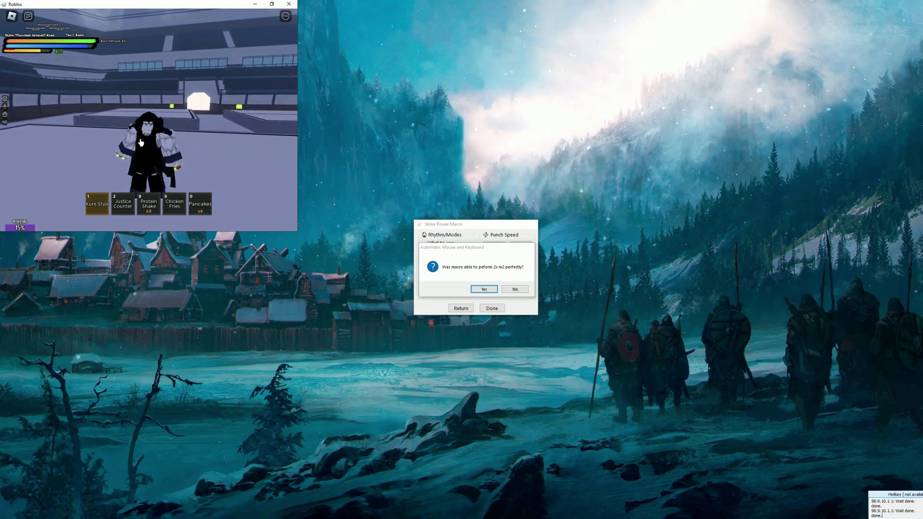
Set the m2 delay to 0 ms, repeat the test with the same value and accept the m2 result.
left_click(522, 290)
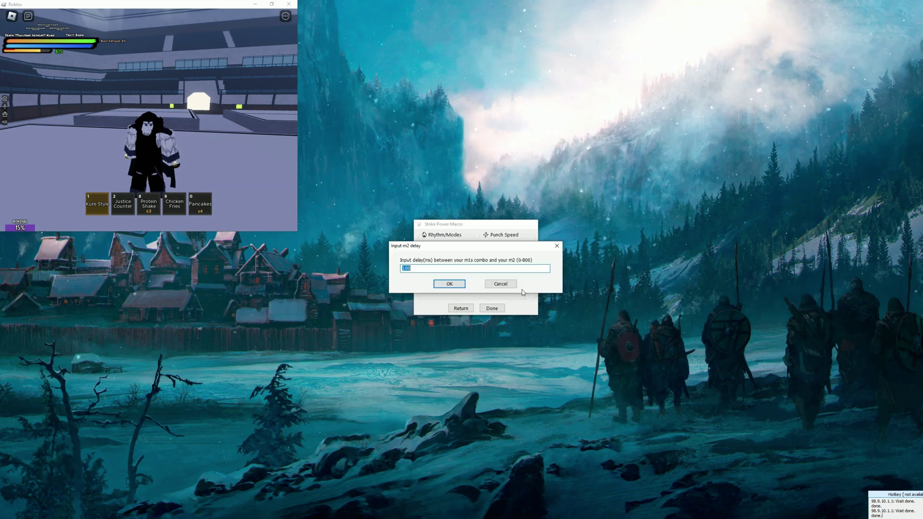
type("0")
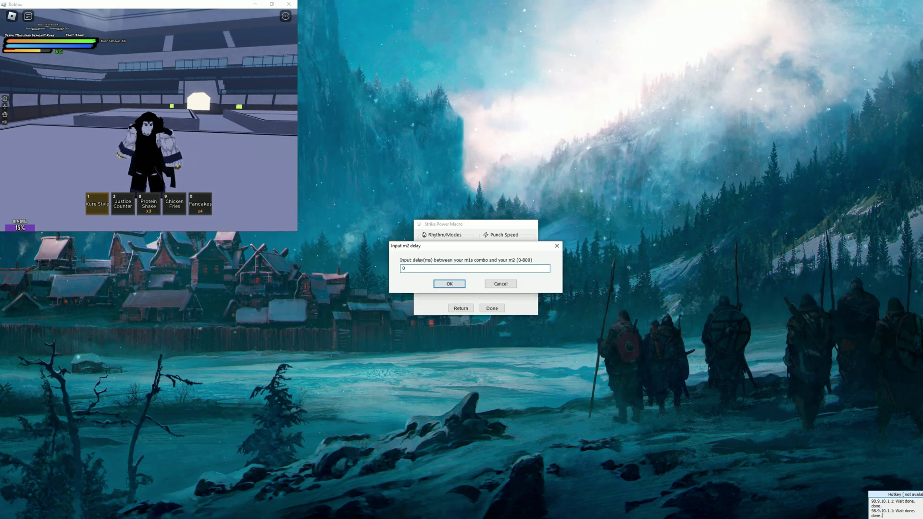
key("Return")
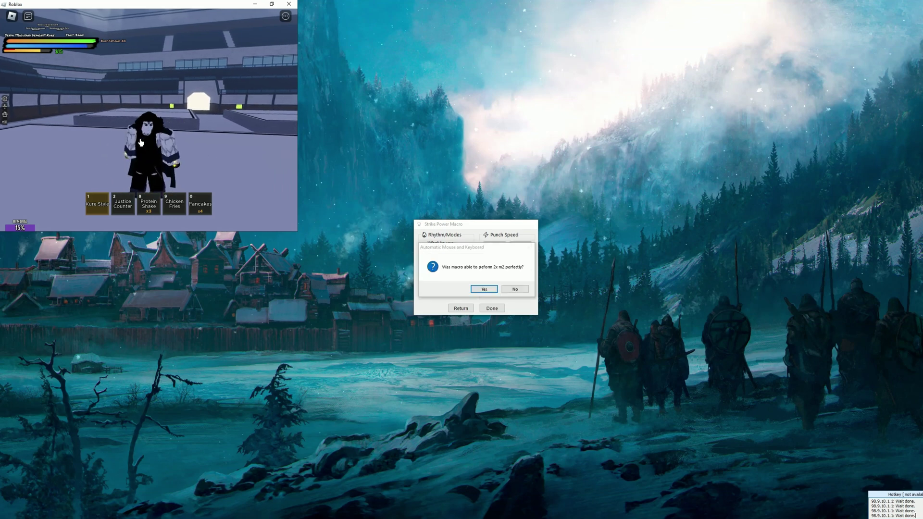
left_click(520, 291)
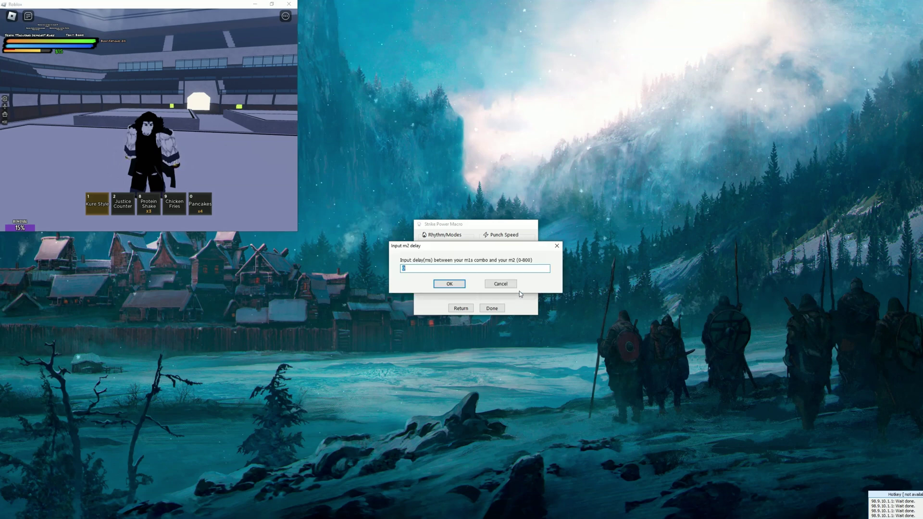
type("0")
key("Return")
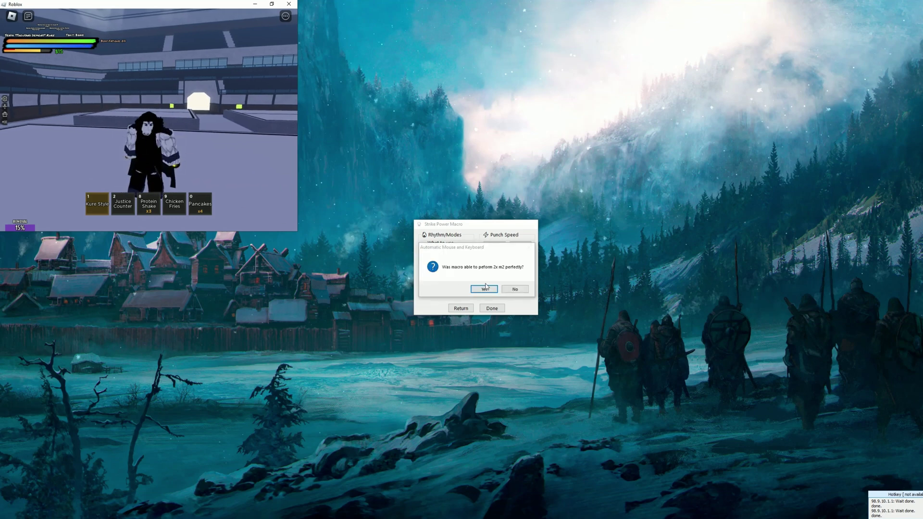
left_click(488, 288)
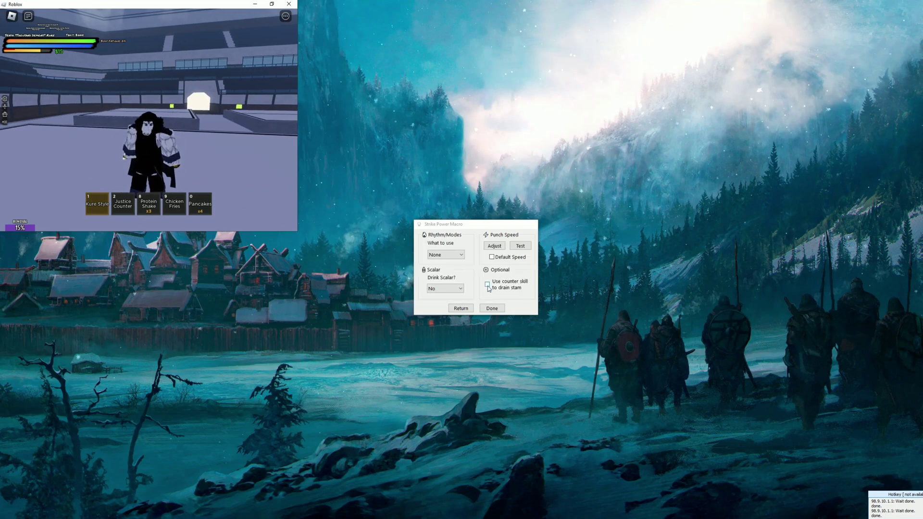
Run the punch speed test with the adjusted m1 and m2 delays.
left_click(528, 247)
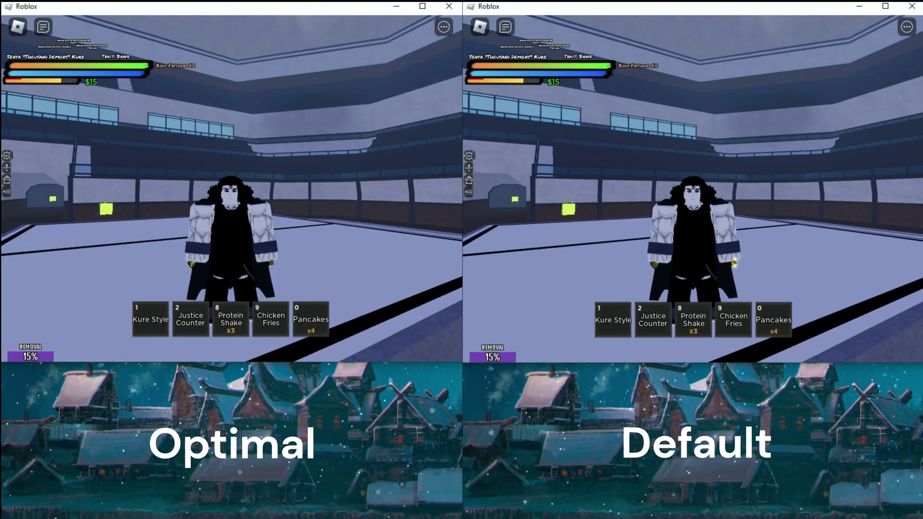
key("1")
left_click(219, 224)
left_click(219, 224)
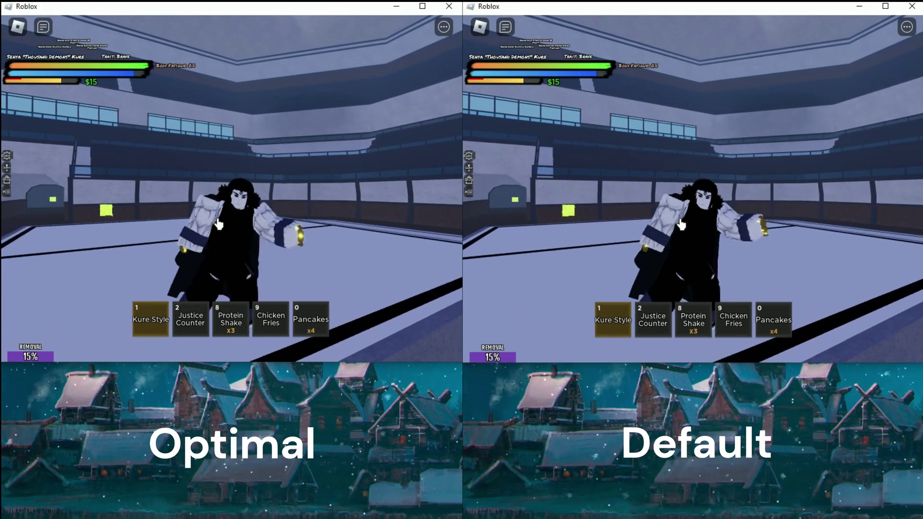
left_click(219, 223)
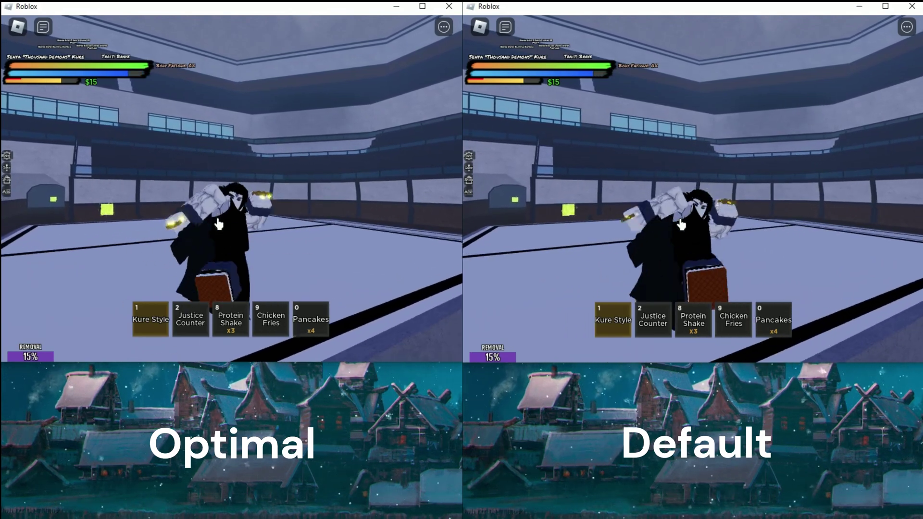
left_click(218, 224)
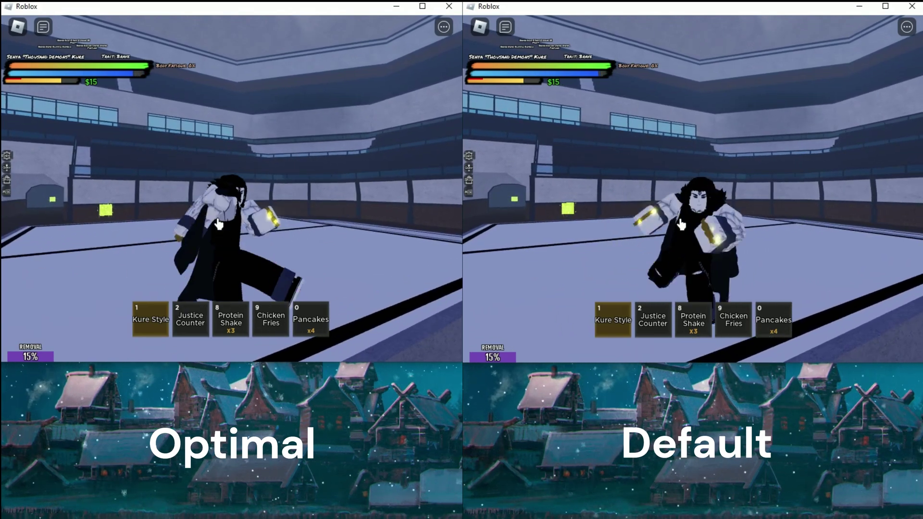
left_click(218, 224)
left_click(219, 224)
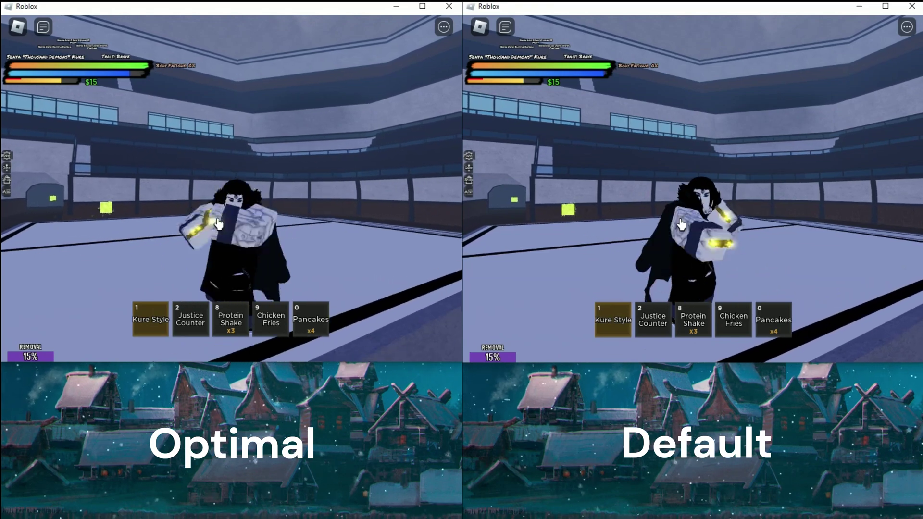
left_click(219, 224)
left_click(219, 224)
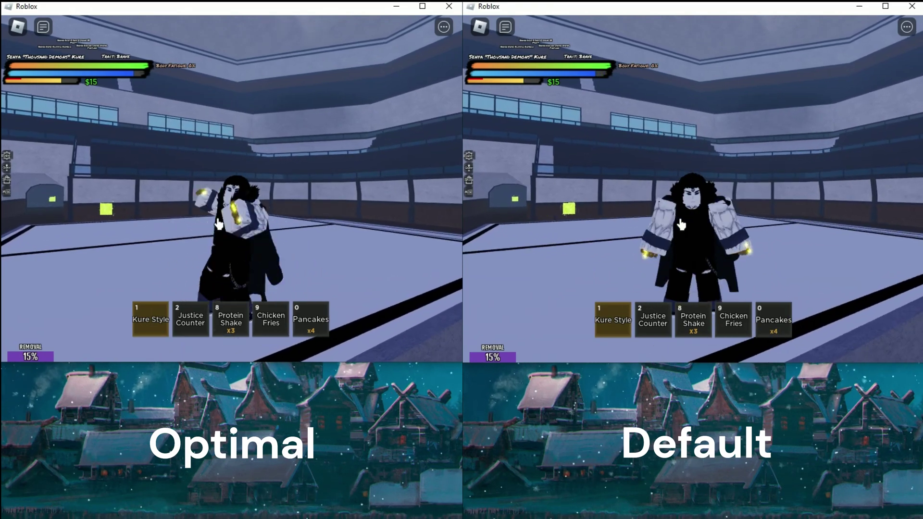
left_click(219, 224)
left_click(219, 224)
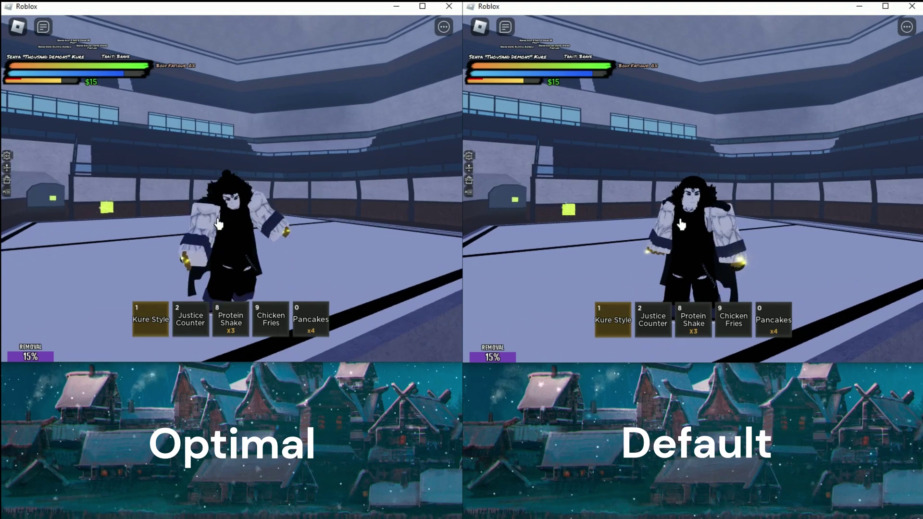
left_click(218, 224)
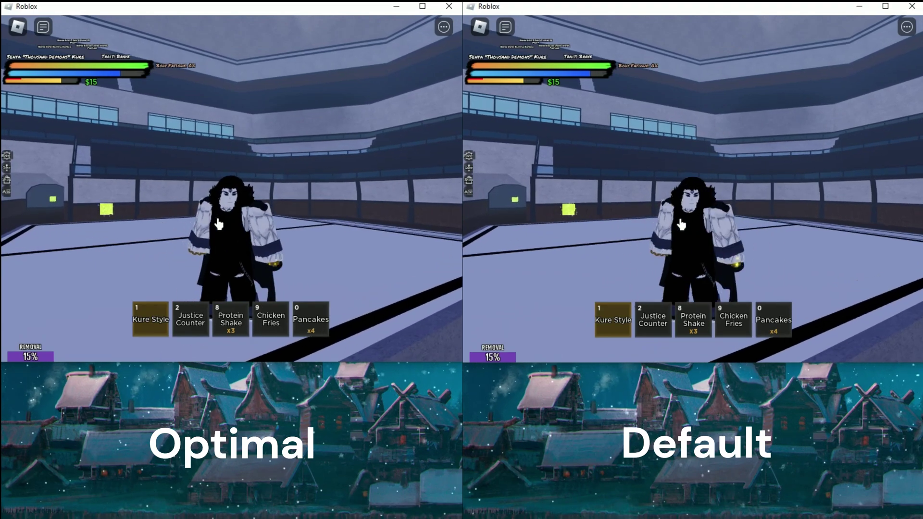
left_click(219, 223)
left_click(219, 223)
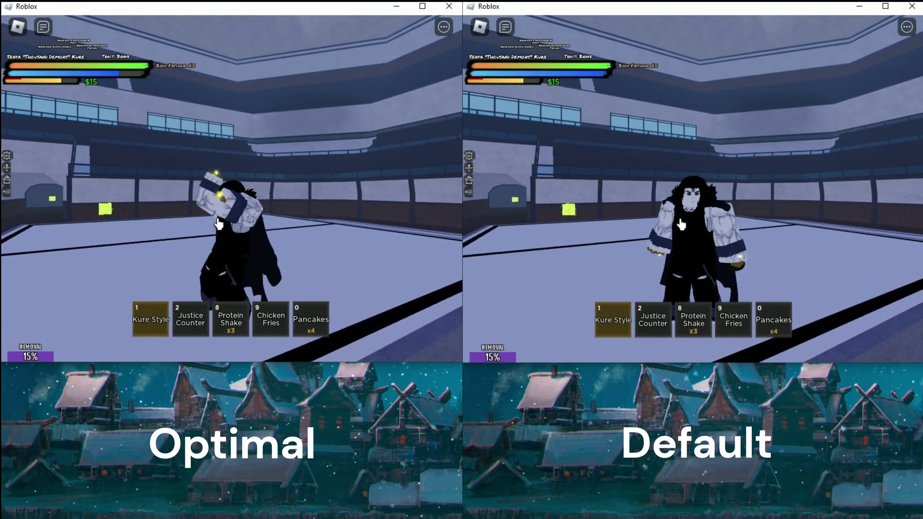
left_click(218, 223)
left_click(219, 224)
left_click(219, 224)
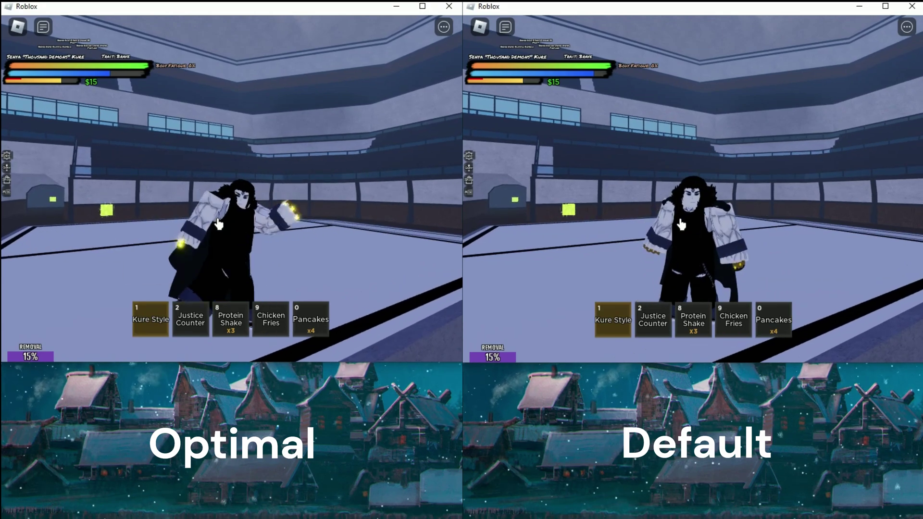
left_click(219, 223)
left_click(219, 223)
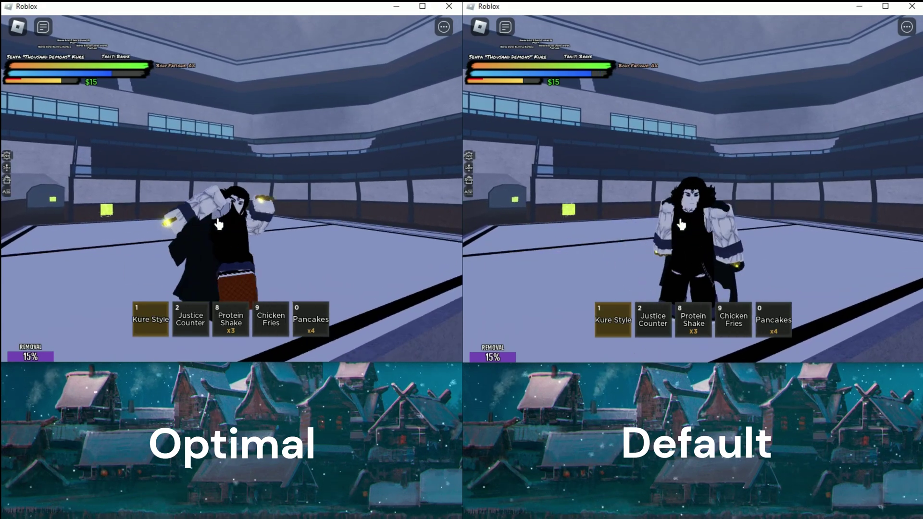
left_click(219, 224)
left_click(218, 224)
left_click(219, 223)
left_click(219, 223)
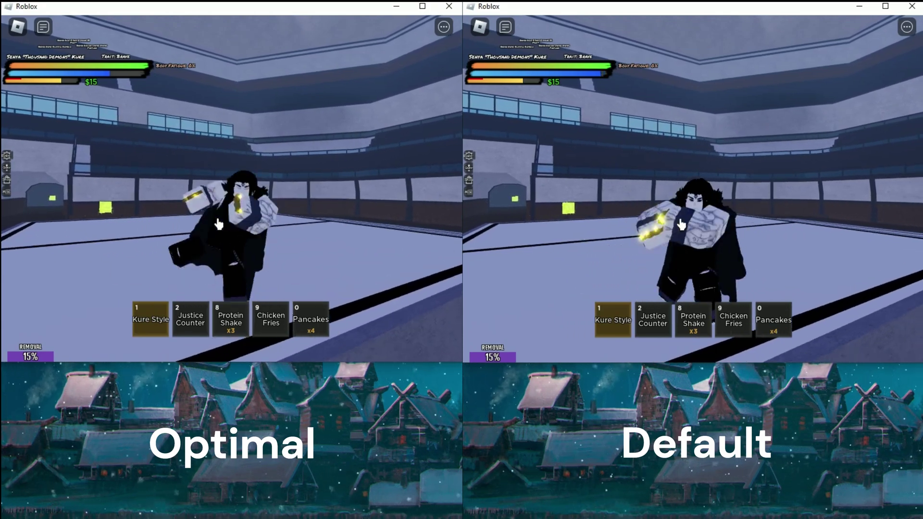
left_click(219, 223)
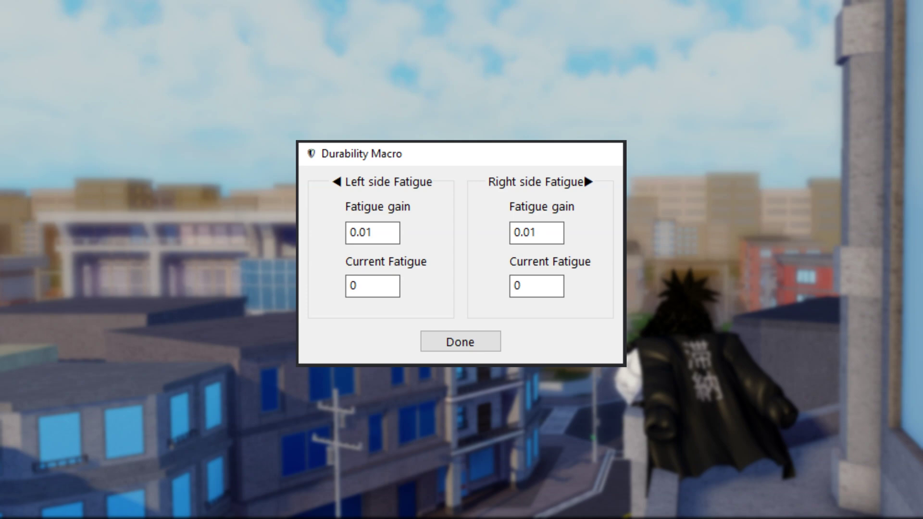
key("Return")
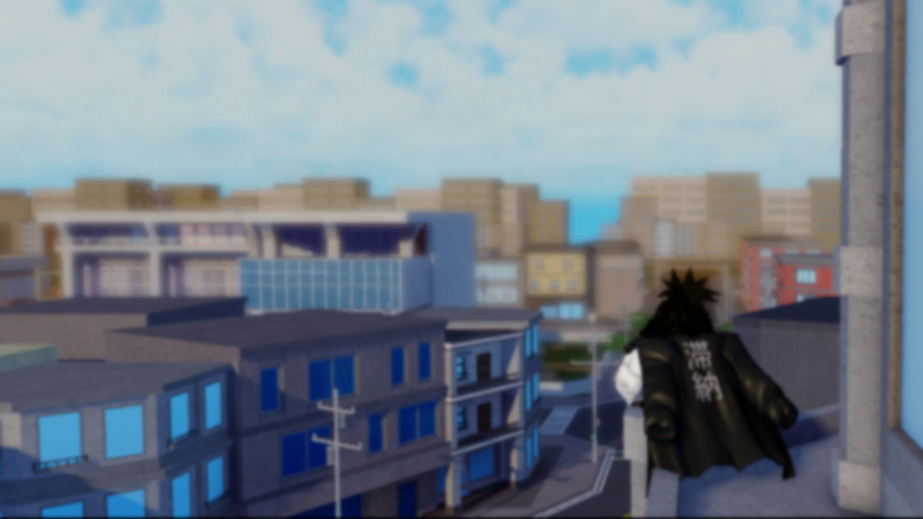